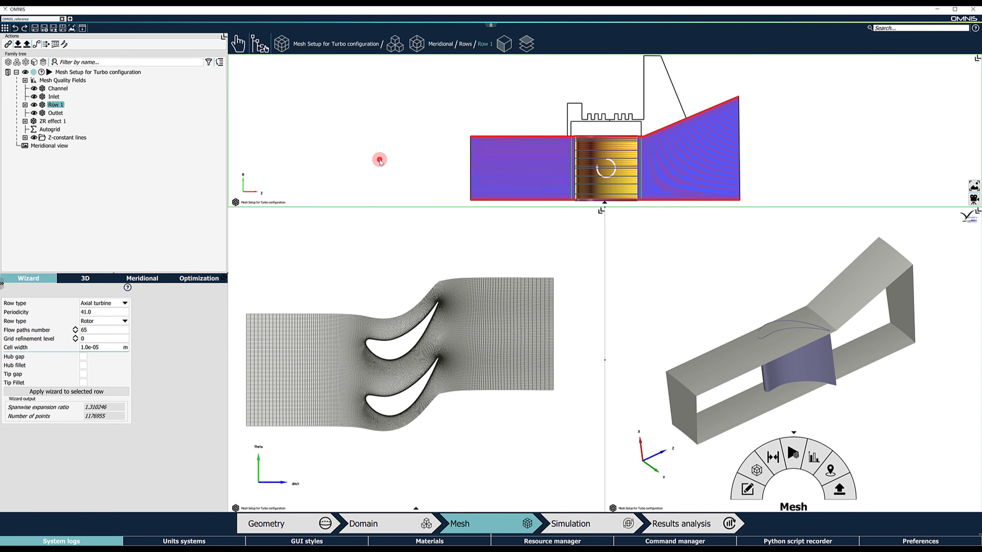
Enlarge the meridional view and run automatic blocking on ZR effect 1 to mesh its cavities
left_click(380, 160)
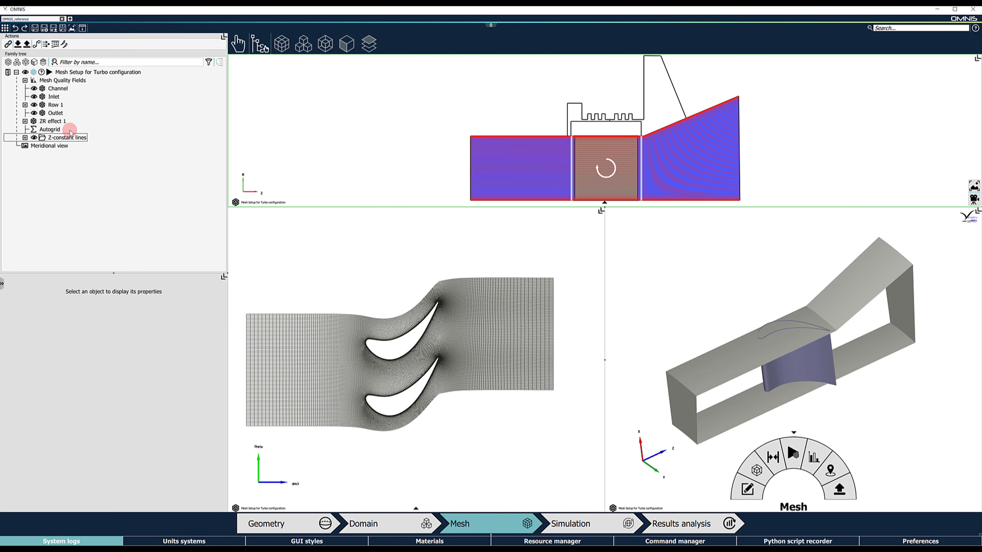
left_click(63, 121)
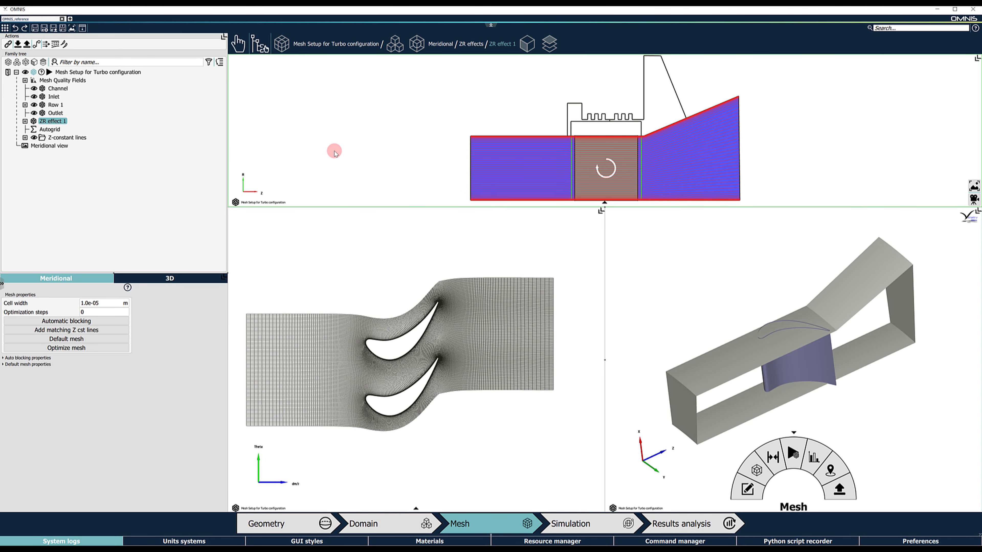
left_click(977, 58)
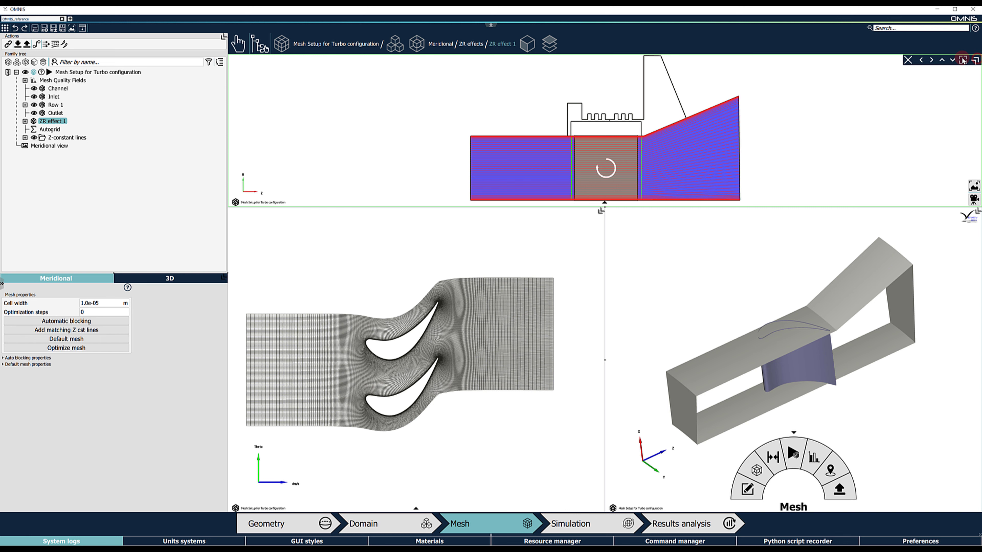
left_click(962, 59)
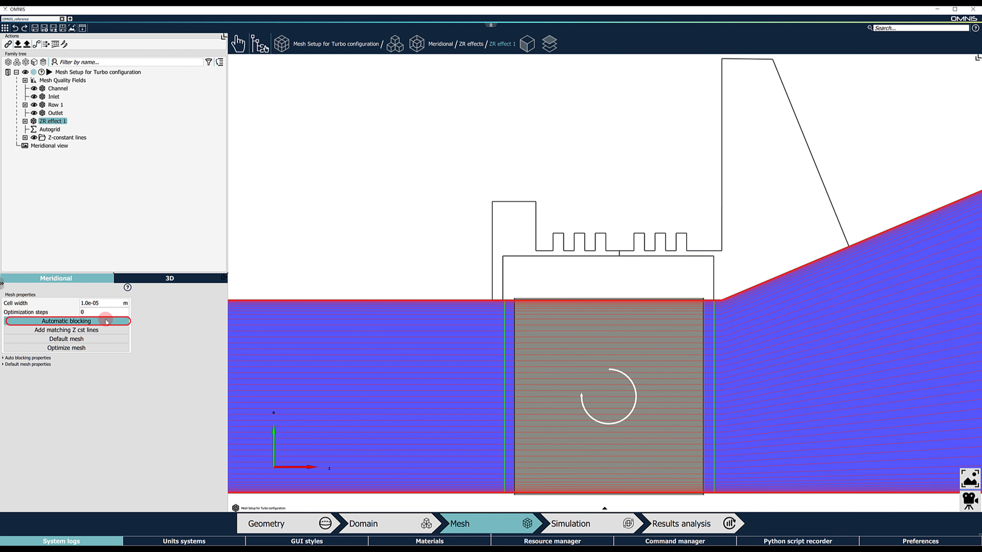
left_click(117, 321)
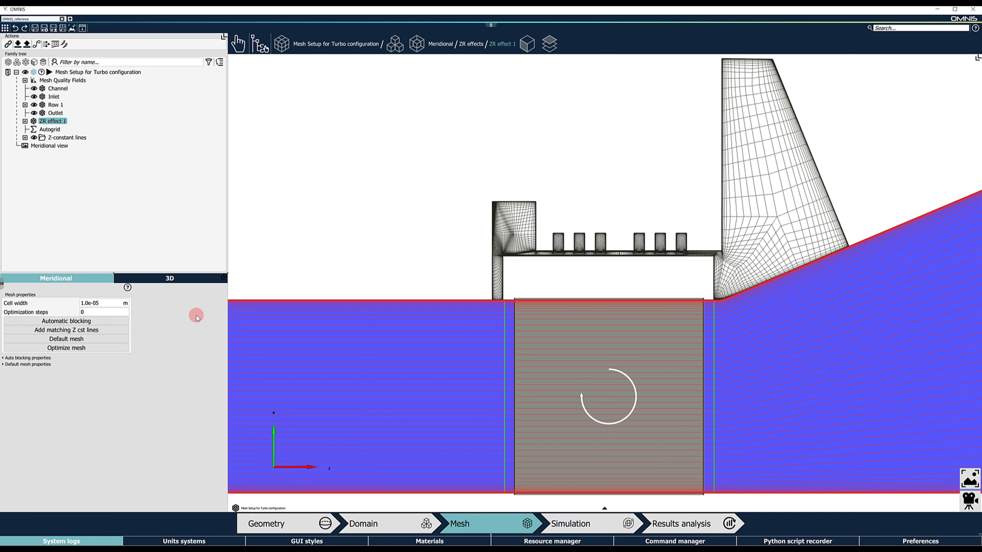
Set ZR effect 1's optimization steps to 200, optimize its meridional mesh and inspect the cavity cells
double_click(92, 313)
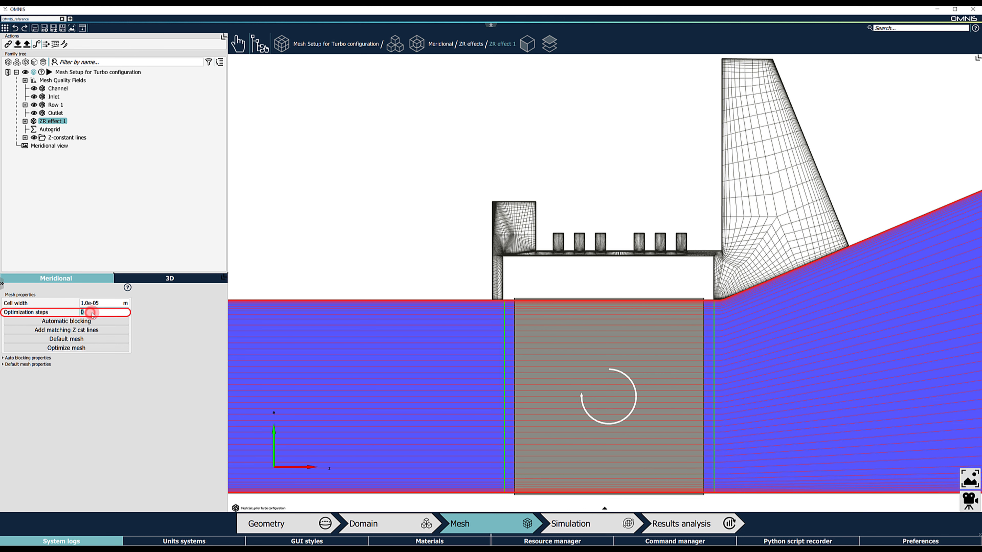
type("200")
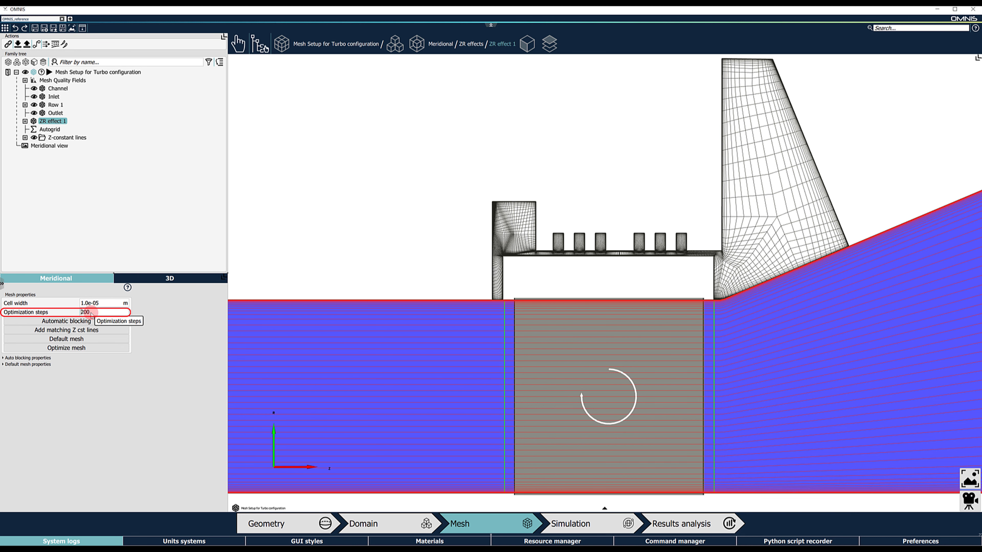
left_click(84, 348)
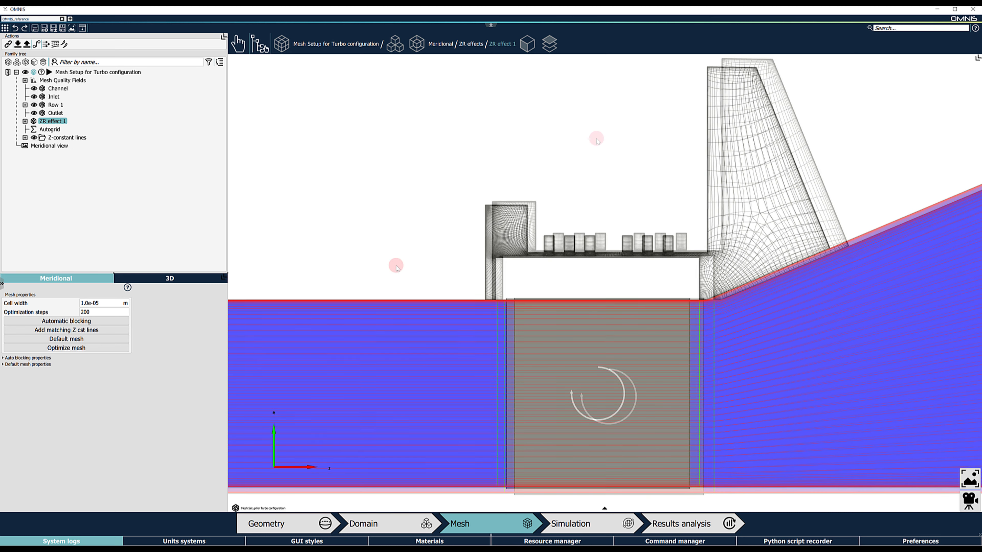
scroll(599, 198, "up", 5)
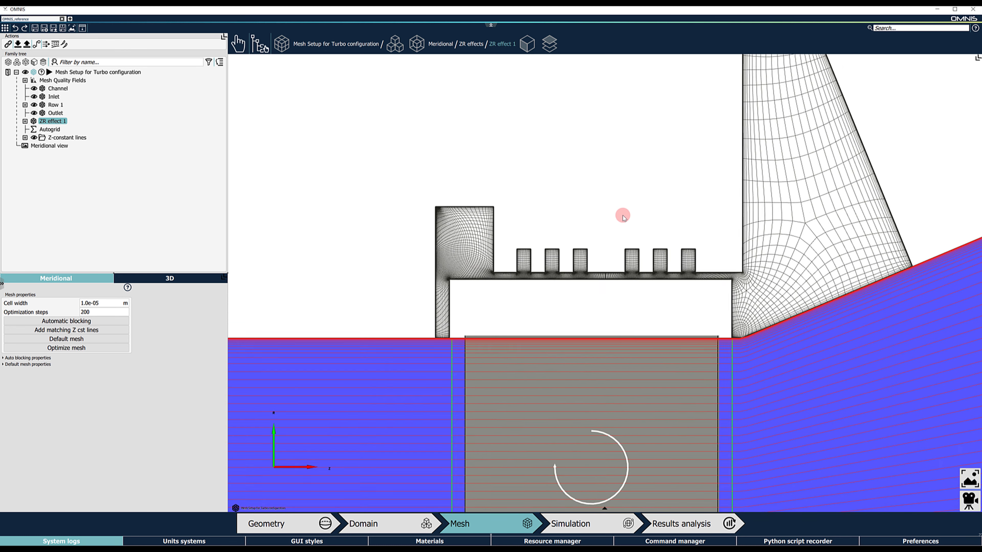
scroll(377, 355, "up", 6)
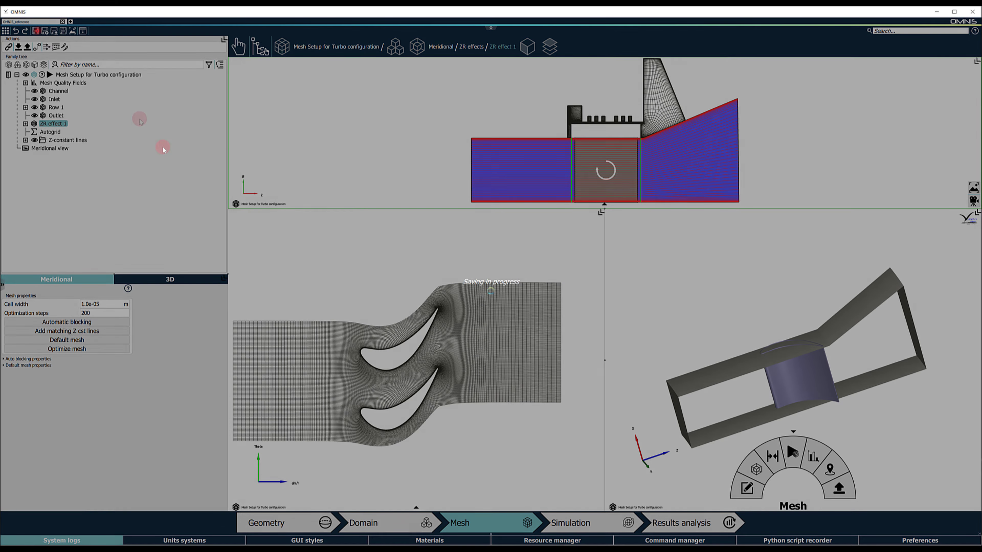
Generate the 3D mesh of Mesh Setup for Turbo configuration in parallel on 2 cores and dismiss the completion message
left_click(116, 74)
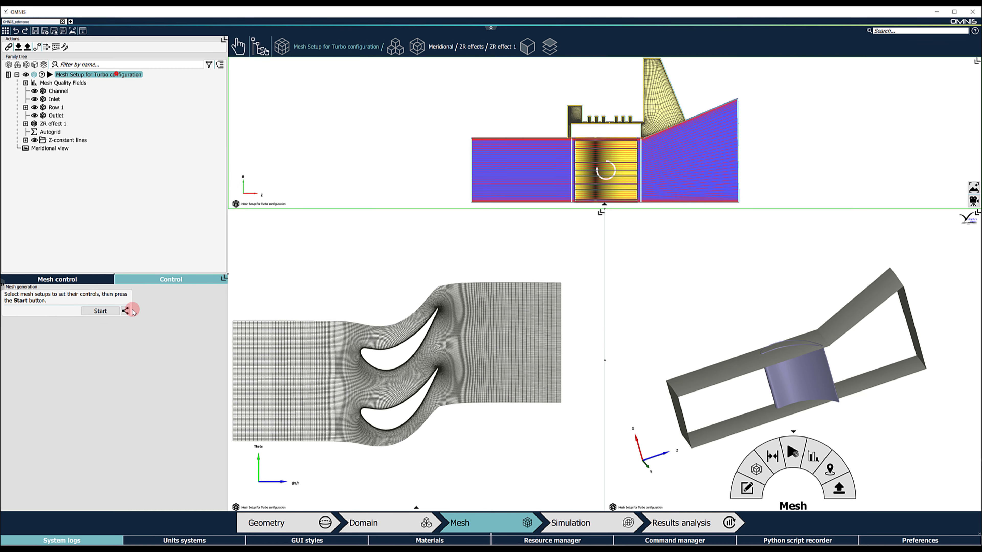
left_click(131, 310)
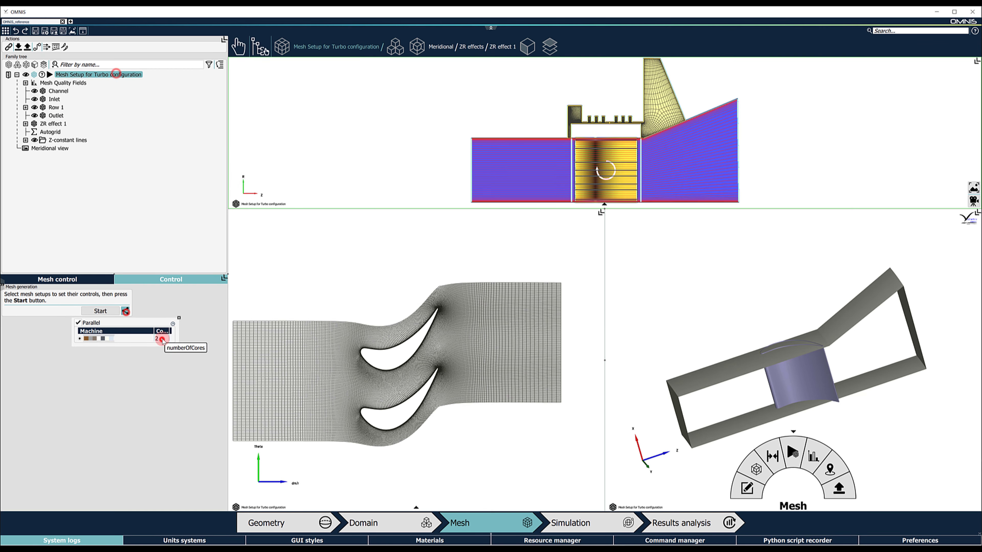
left_click(103, 309)
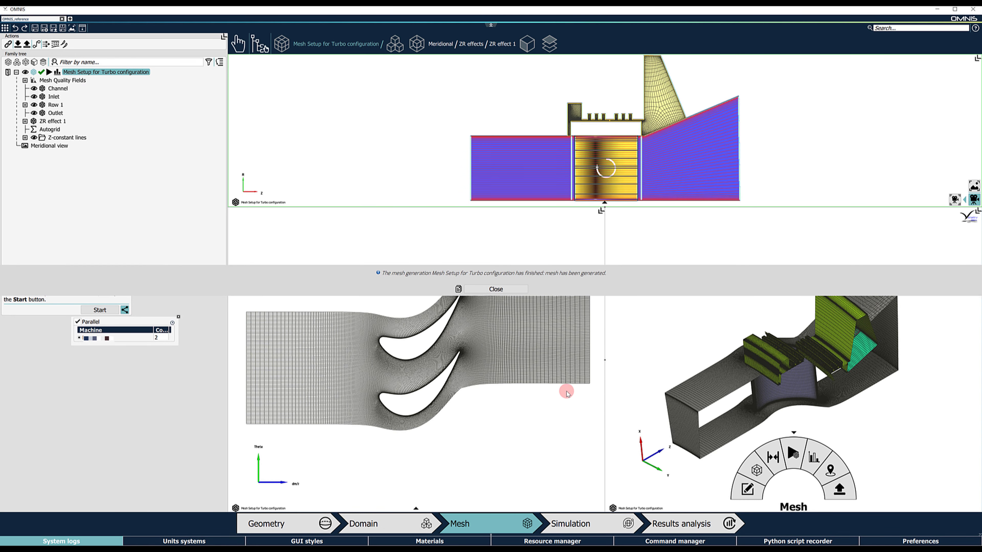
left_click(515, 289)
Show the 3D mesh full screen and examine the full non-matching connection at the upstream cavity
right_click(625, 290)
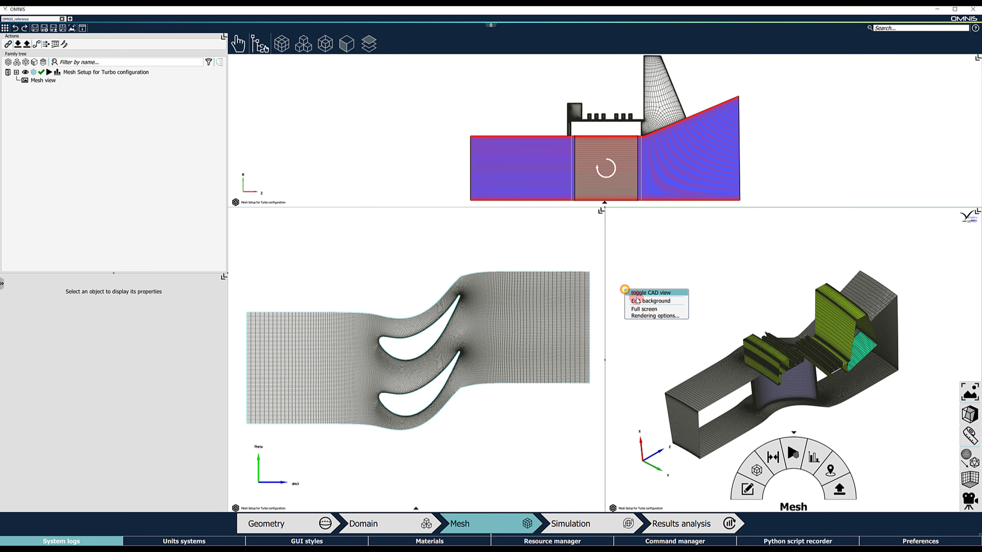
left_click(637, 309)
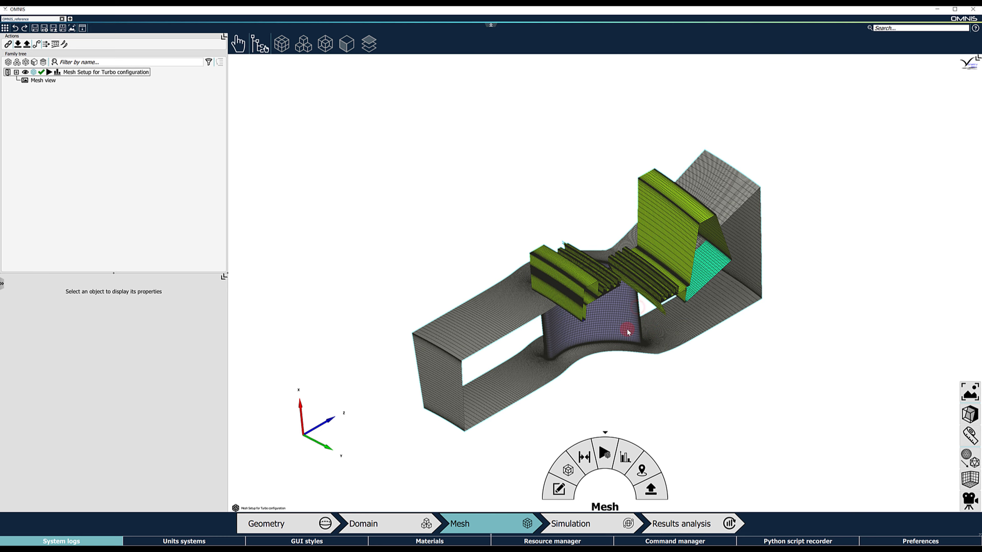
scroll(624, 294, "up", 4)
left_click_drag(613, 350, 468, 281)
scroll(489, 257, "up", 5)
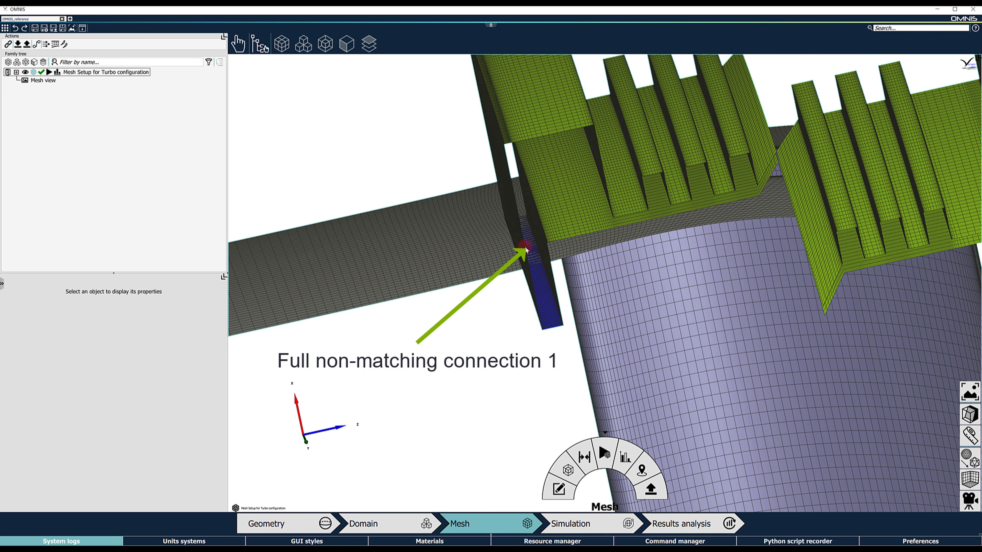
Examine the full non-matching connection at the downstream cavity and the mesh around the seal teeth from several angles
scroll(531, 278, "down", 5)
middle_click_drag(598, 301, 443, 330)
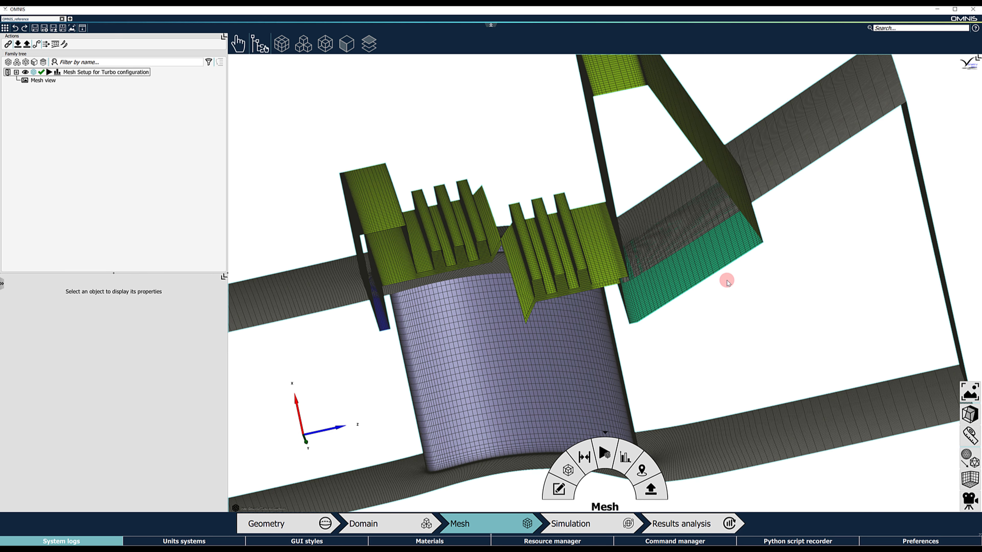
left_click_drag(727, 281, 774, 300)
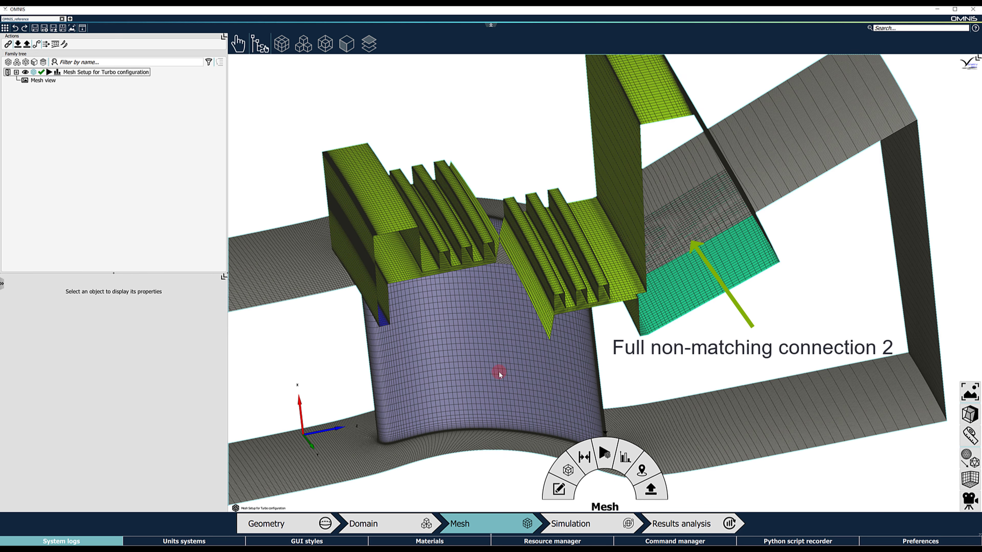
left_click_drag(565, 350, 595, 312)
left_click_drag(521, 251, 524, 255)
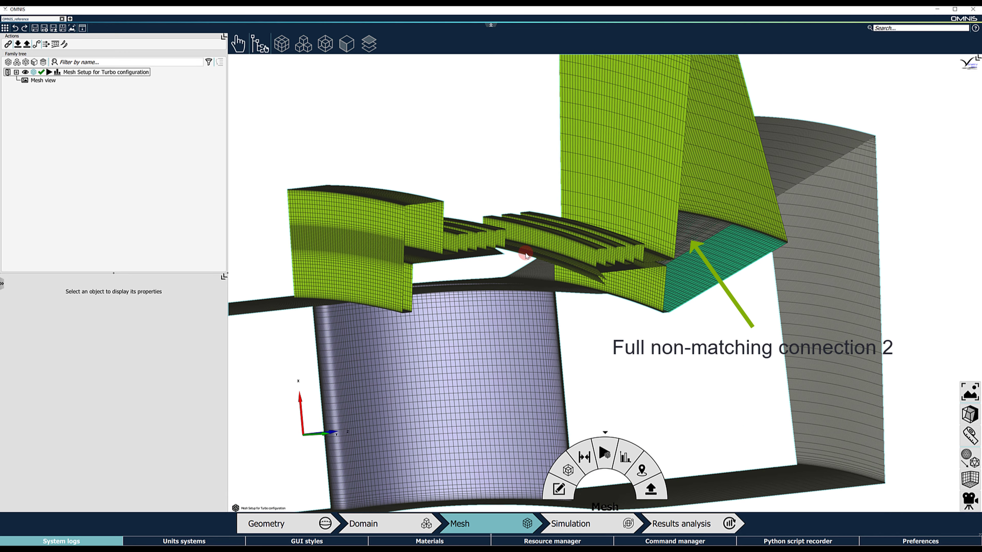
scroll(525, 251, "up", 4)
scroll(577, 246, "up", 2)
left_click_drag(618, 246, 497, 338)
scroll(497, 339, "down", 5)
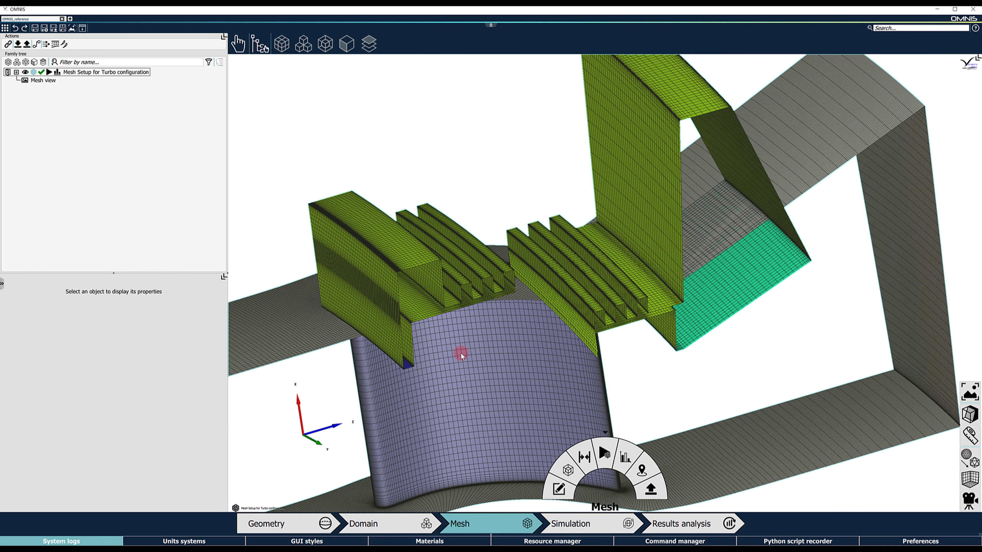
middle_click_drag(460, 355, 588, 300)
Review the AutoGrid mesh quality statistics for the entire mesh and for the ZR effect 1 d1 and d2 domains
left_click(626, 453)
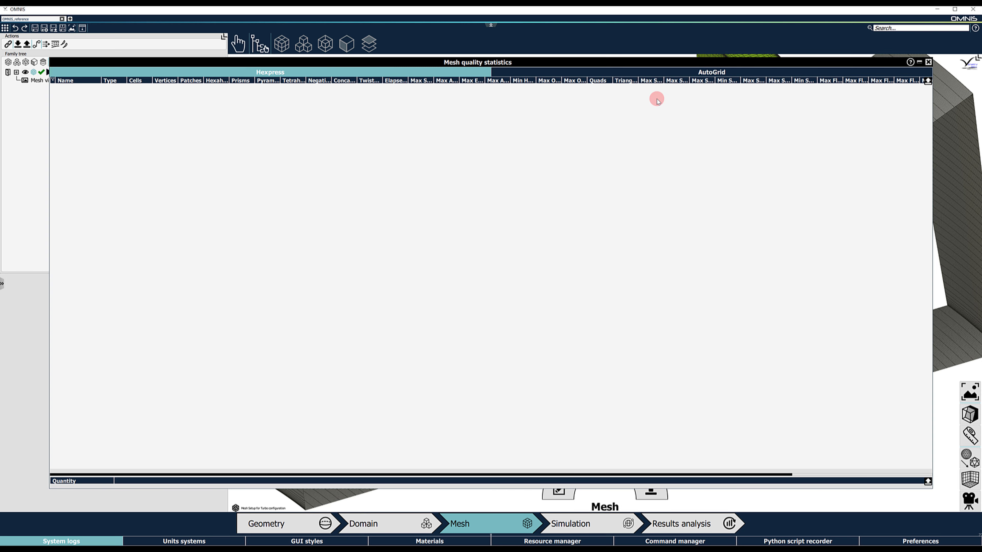
left_click(722, 72)
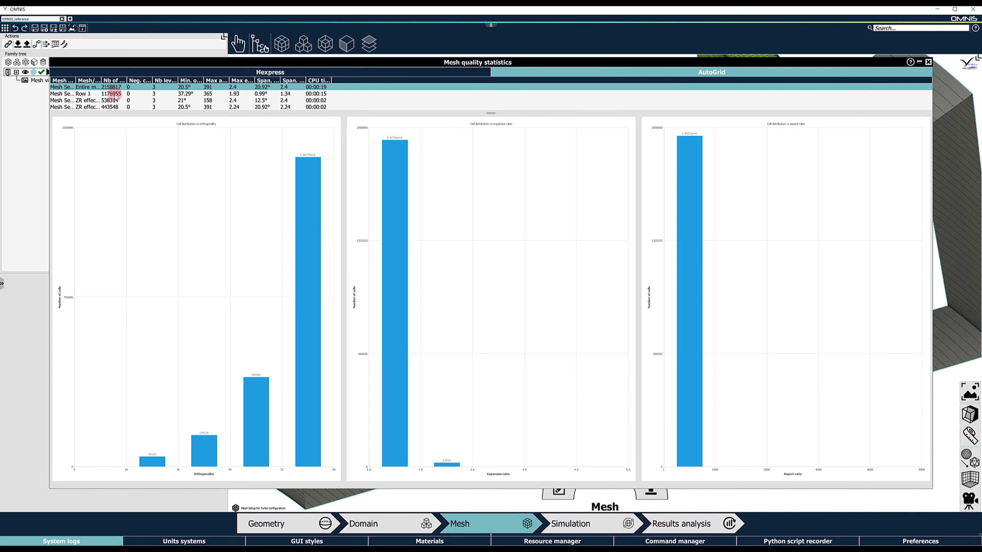
left_click_drag(100, 79, 144, 80)
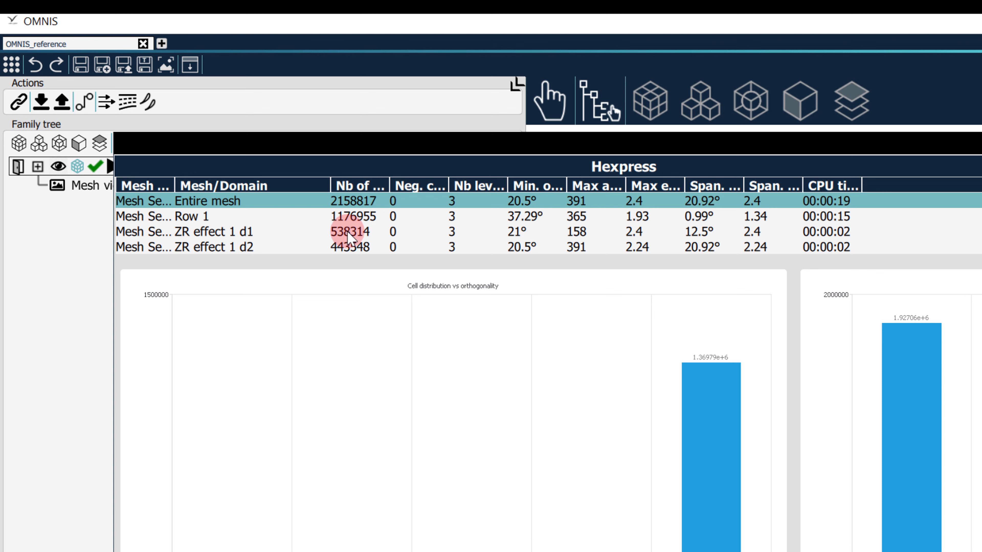
left_click(346, 233)
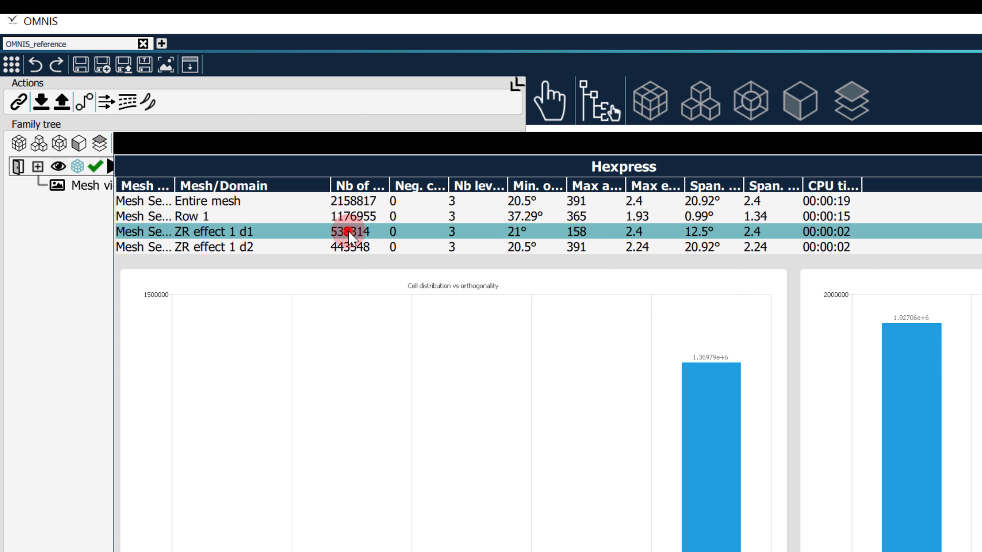
left_click(352, 247)
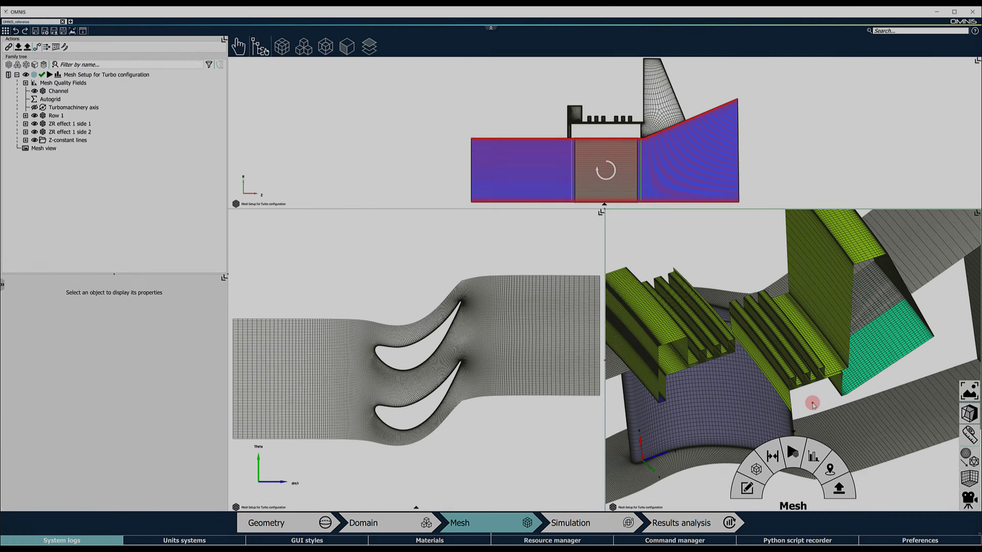
Add matching Z-constant lines for ZR effect 1 and check their placement in the meridional channel
left_click_drag(811, 401, 626, 401)
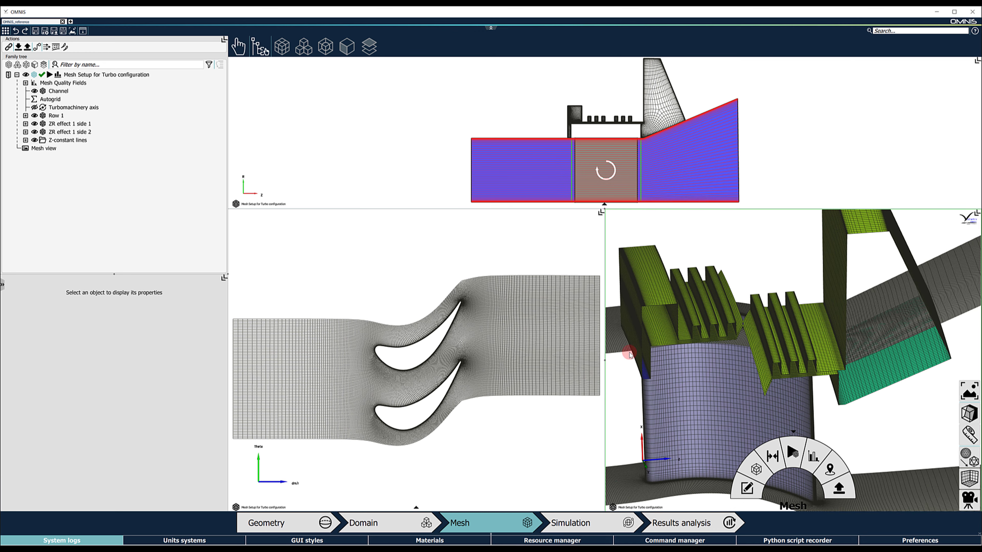
left_click_drag(639, 352, 686, 344)
left_click(239, 115)
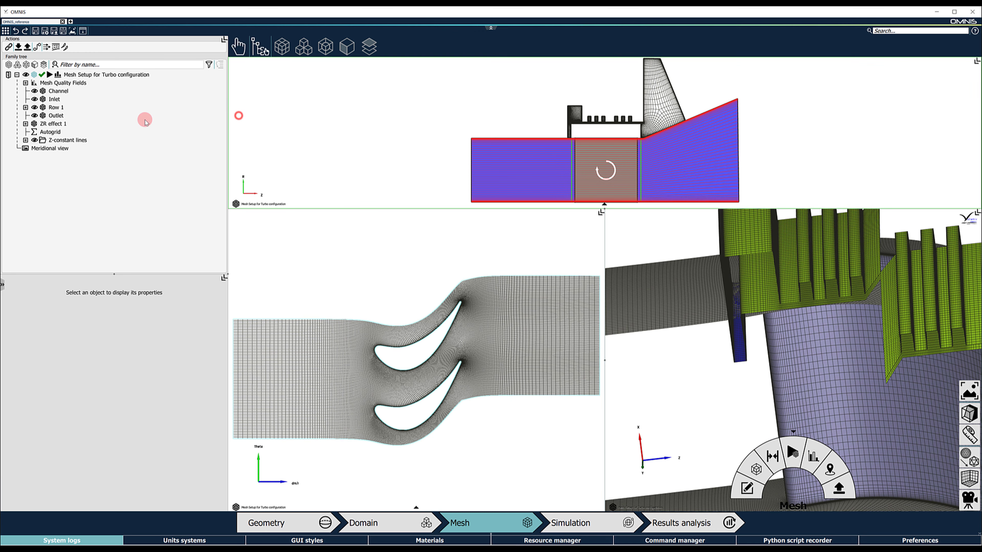
left_click(57, 123)
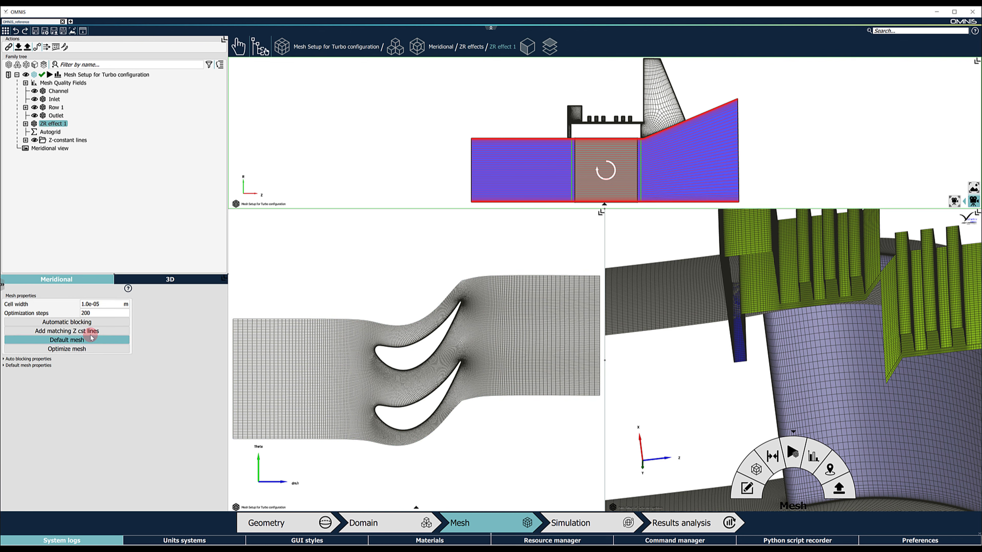
left_click(108, 331)
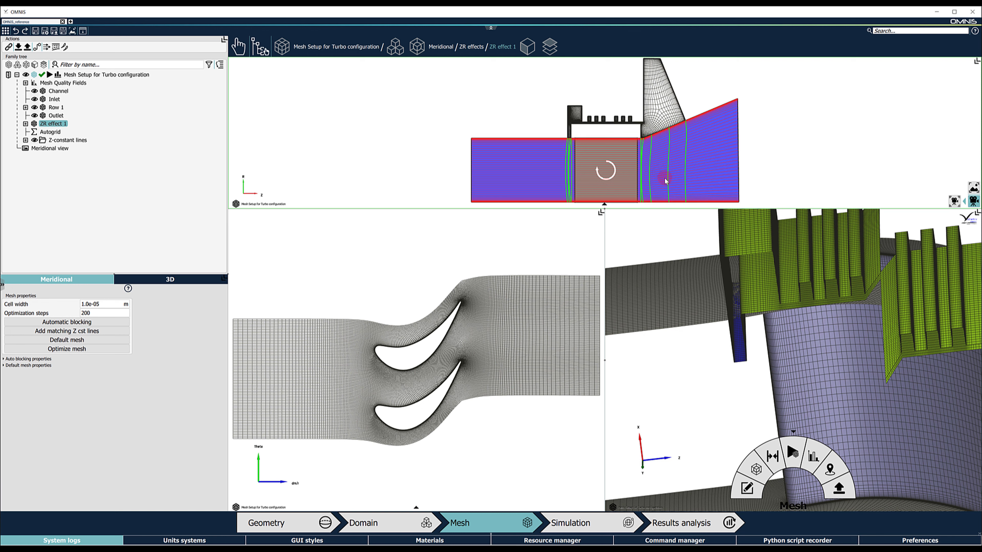
scroll(661, 184, "up", 3)
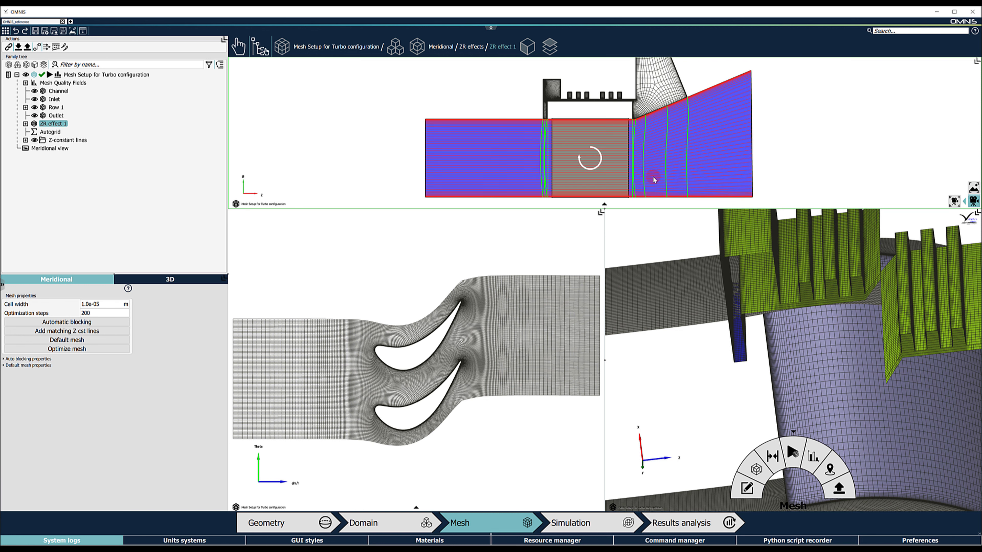
middle_click_drag(653, 177, 651, 171)
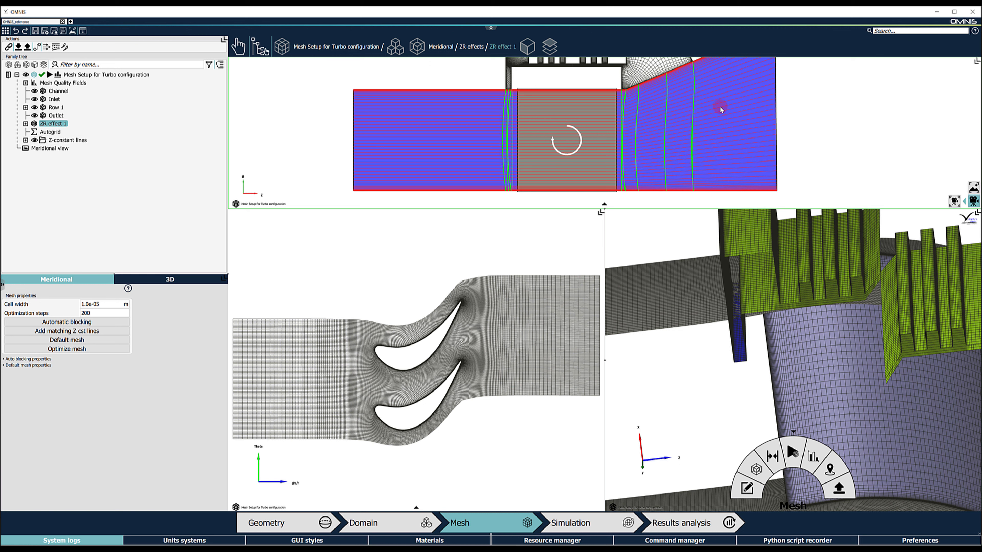
Change the fifth listed Z-constant line, which meets the middle of the downstream cavity opening, to a linear shape
left_click(26, 140)
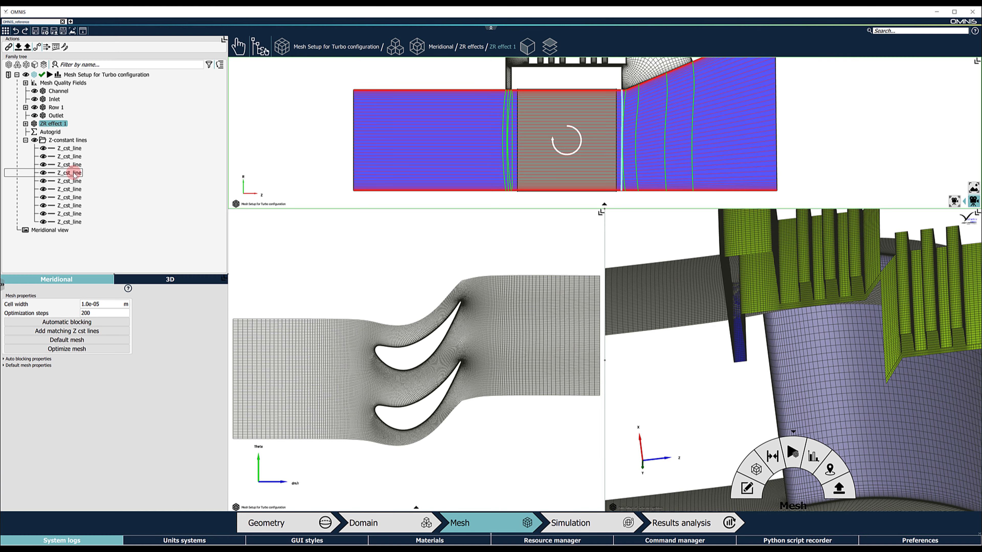
left_click(70, 182)
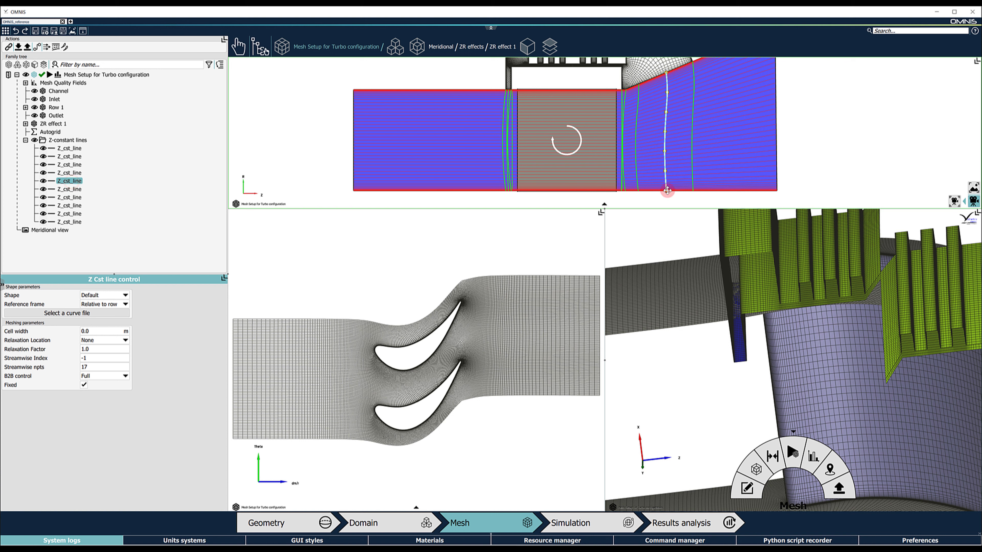
left_click(665, 192)
Change the sixth listed Z-constant line, at the downstream end of the downstream cavity opening, to the Z constant shape
left_click(692, 176)
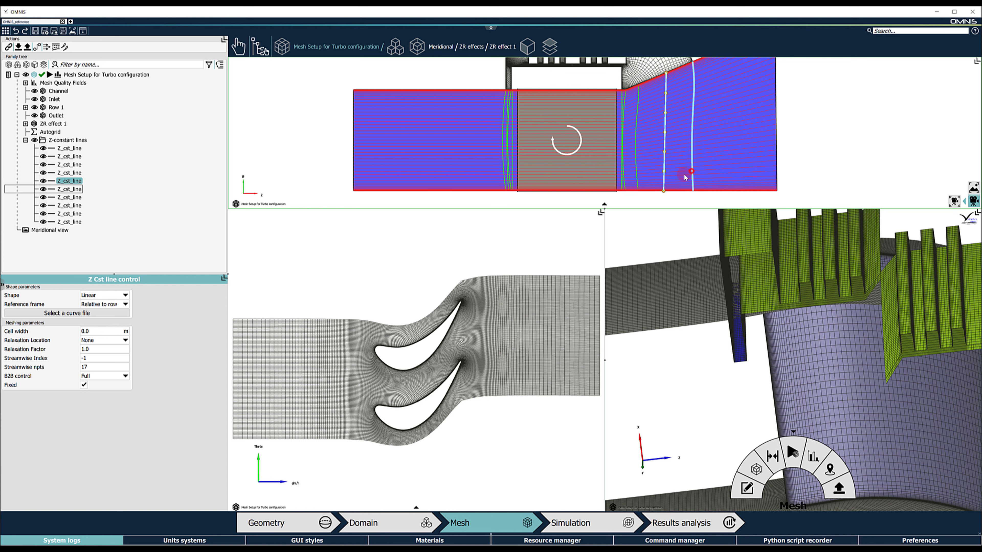
left_click(108, 296)
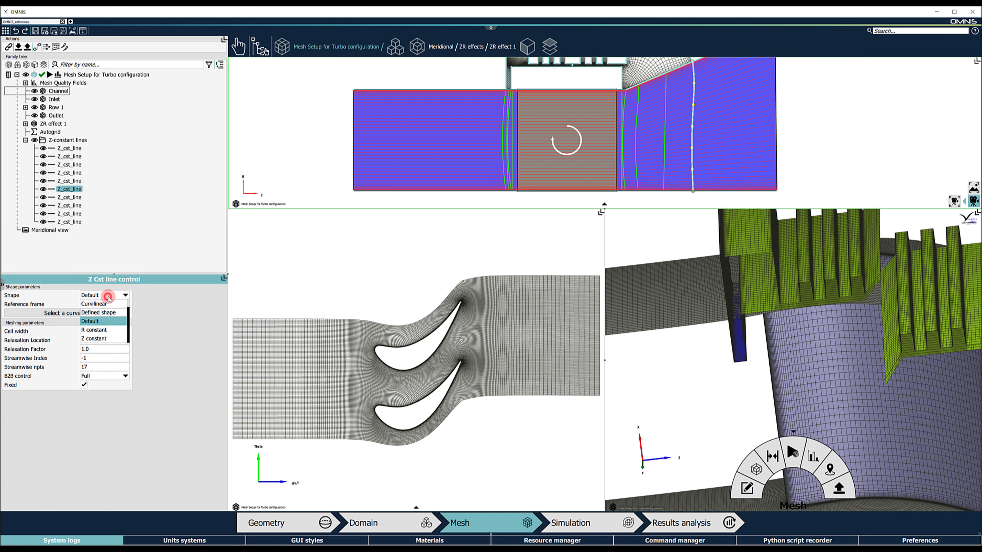
left_click(108, 296)
left_click(108, 297)
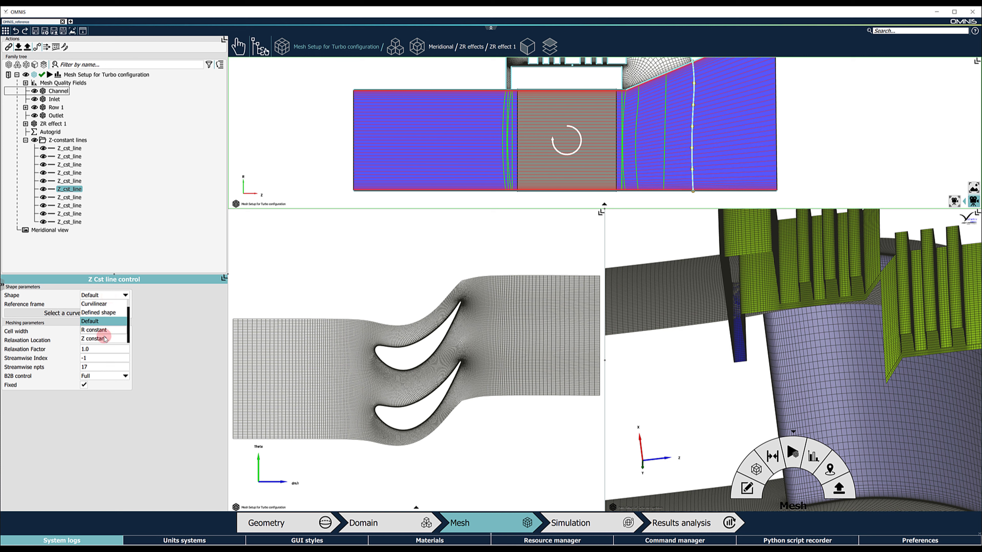
left_click(105, 339)
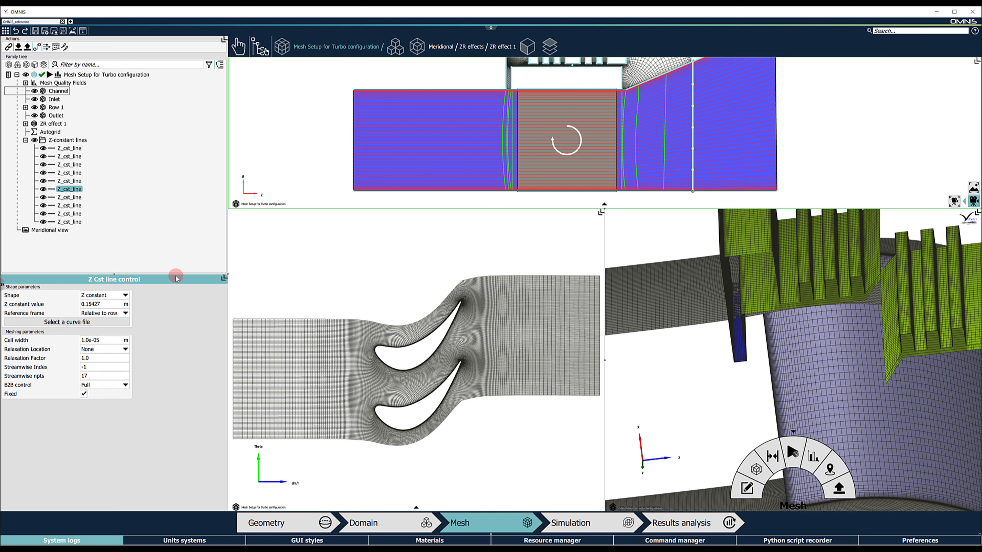
Delete the two curvilinear Z-constant lines that lie directly upstream and downstream of Row 1
left_click(77, 149)
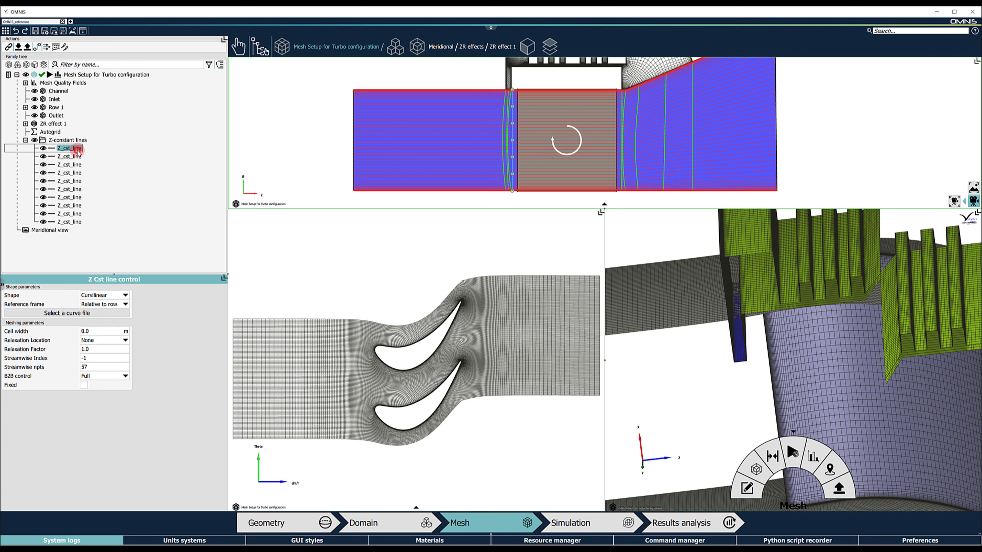
key("Delete")
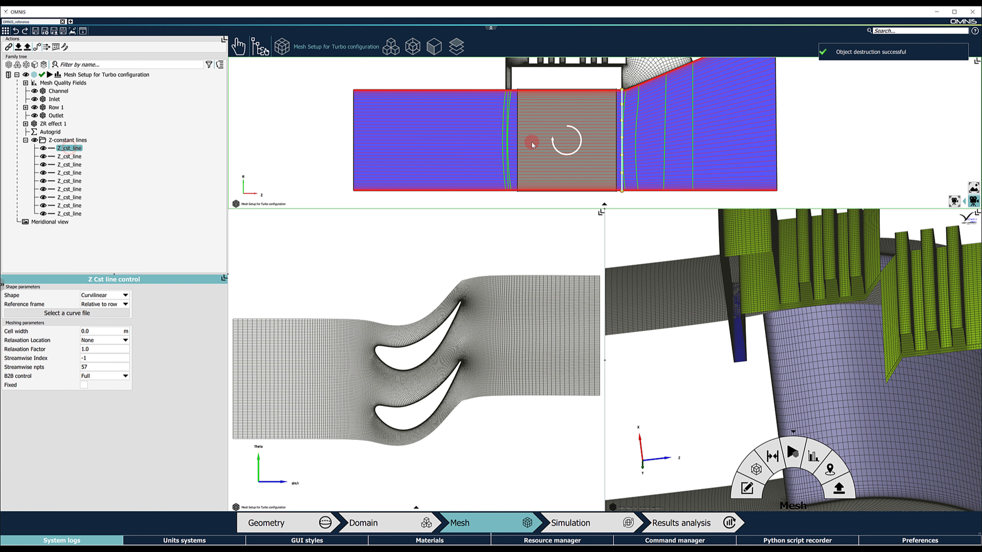
key("Delete")
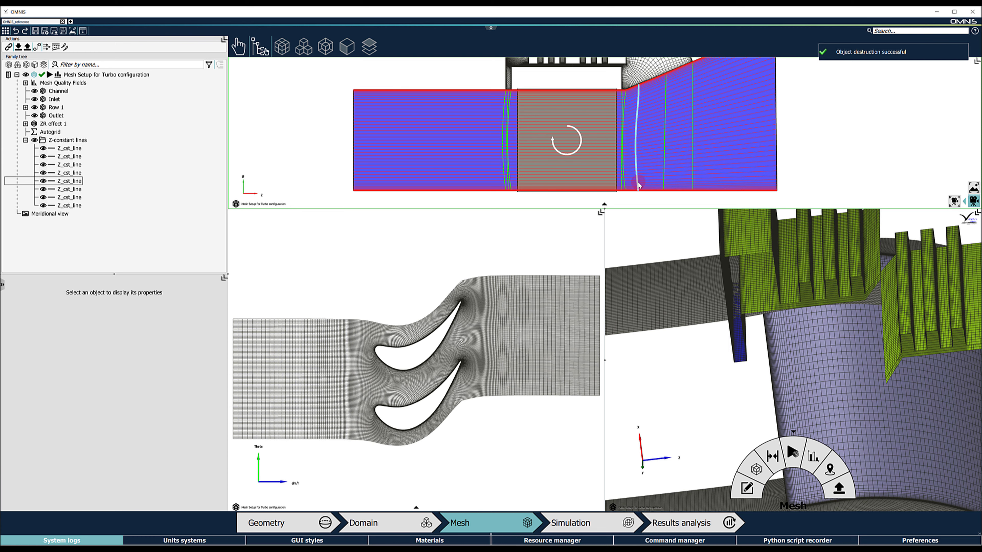
left_click_drag(637, 189, 622, 197)
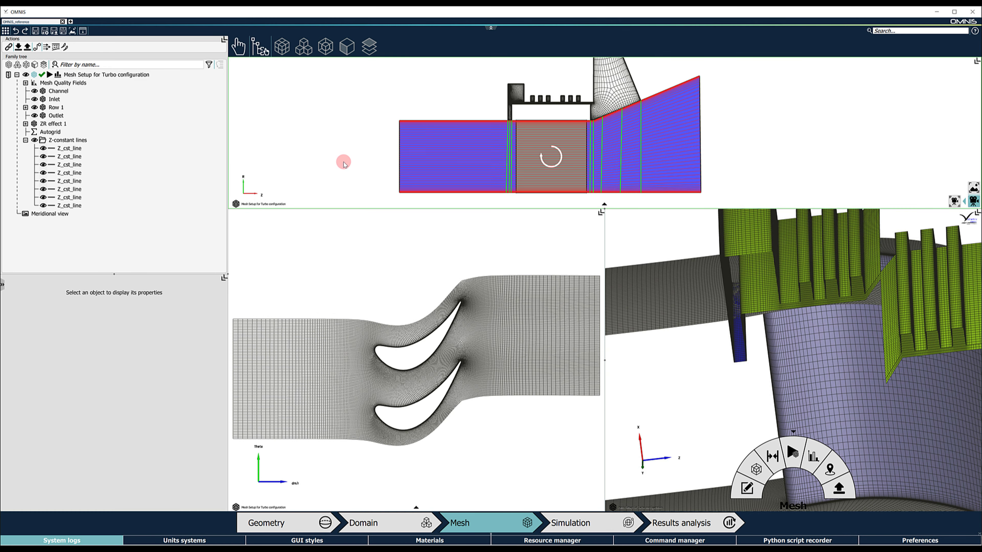
Regenerate the blade-to-blade mesh of Row 1 with the new Z-constant lines
left_click(56, 107)
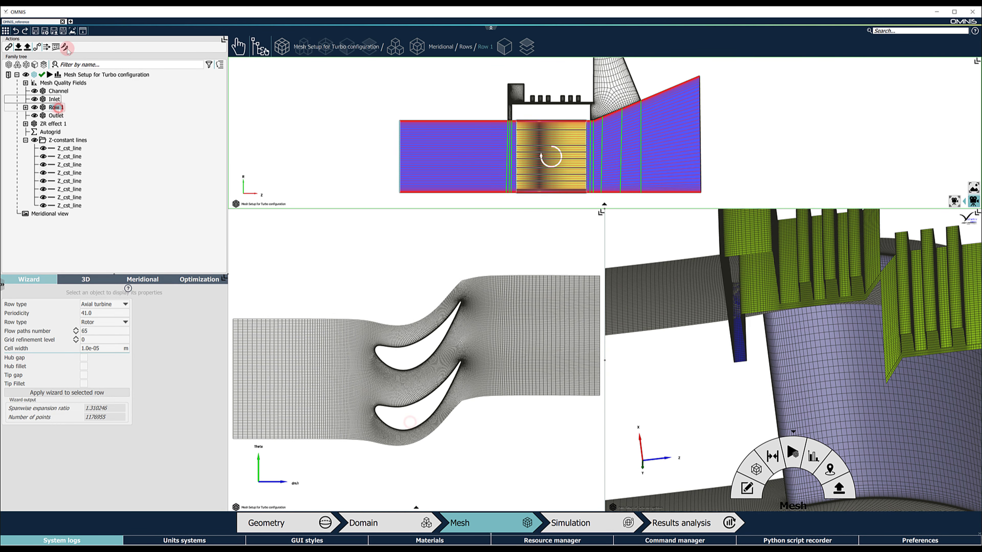
left_click(65, 47)
left_click(346, 340)
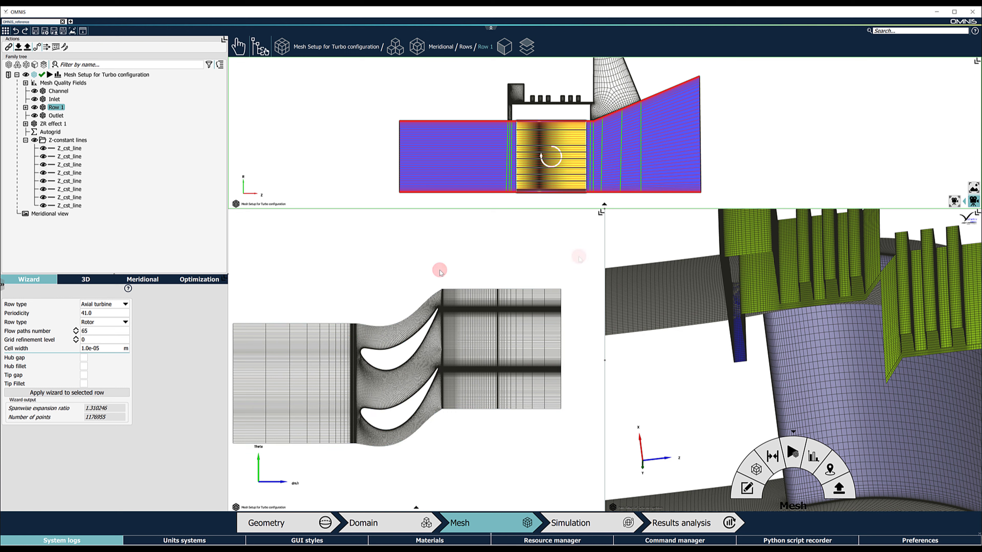
left_click(351, 176)
Enable the periodic FNMB at the rotor-stator interface in the 3D settings of ZR effect 1
left_click(45, 123)
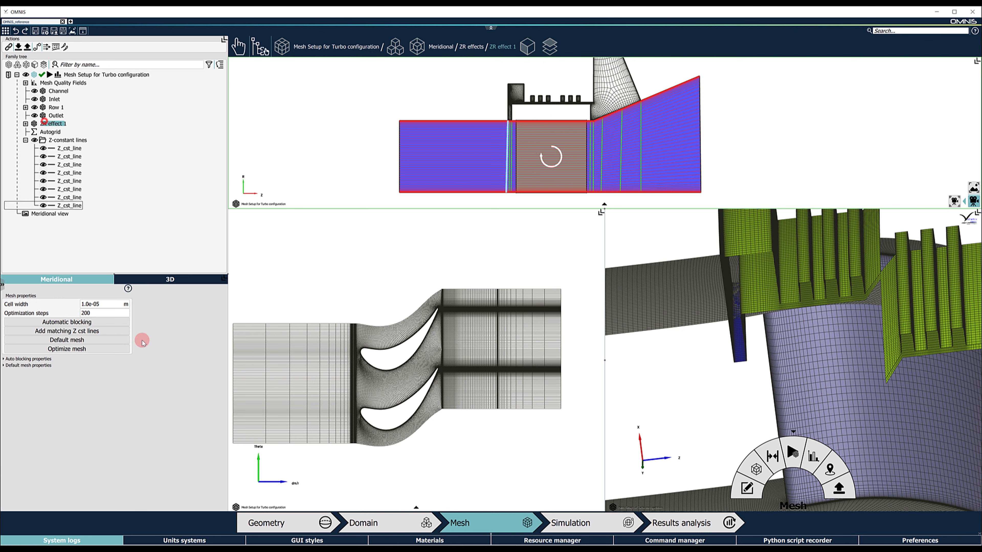
left_click(152, 278)
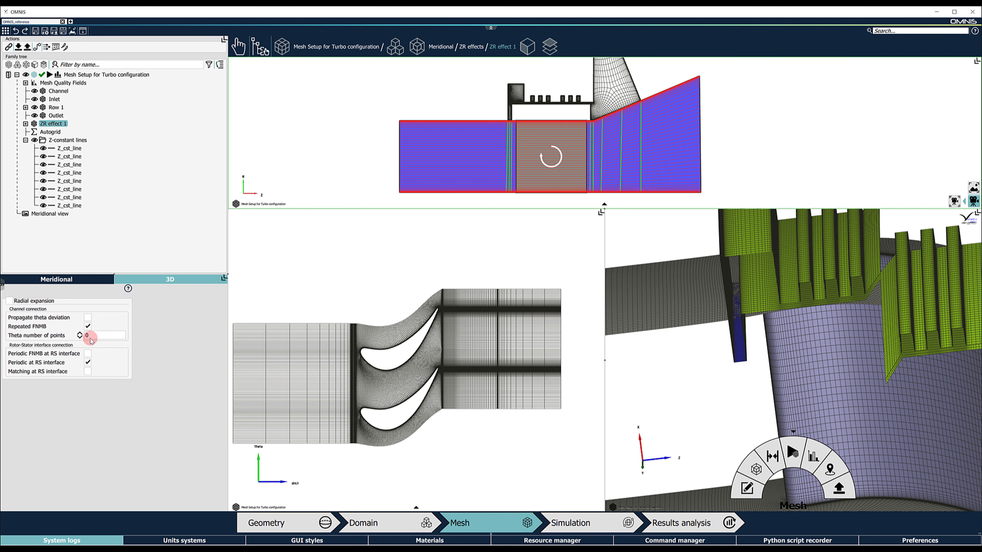
left_click(87, 353)
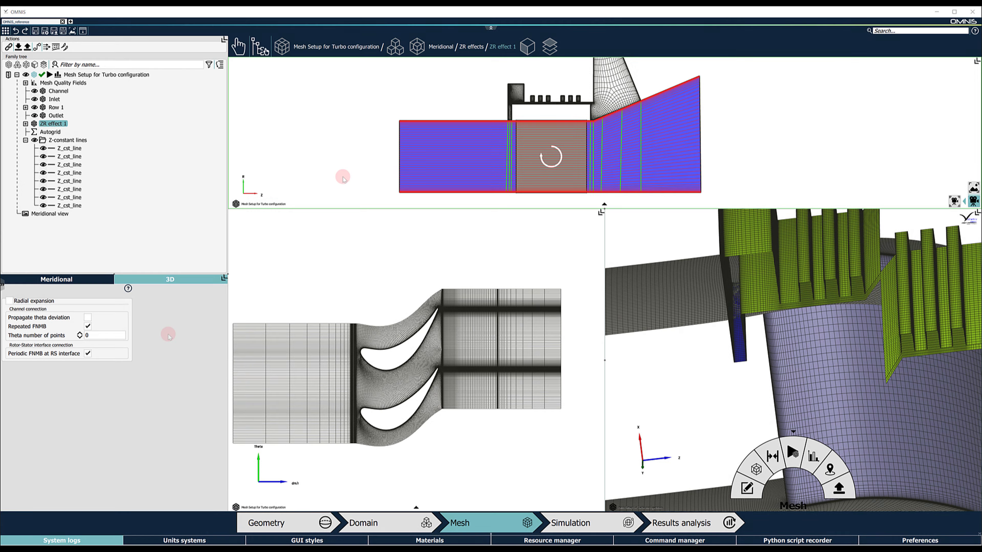
Generate the 3D mesh of the whole turbo configuration in parallel on 2 cores and dismiss the completion message
left_click(145, 74)
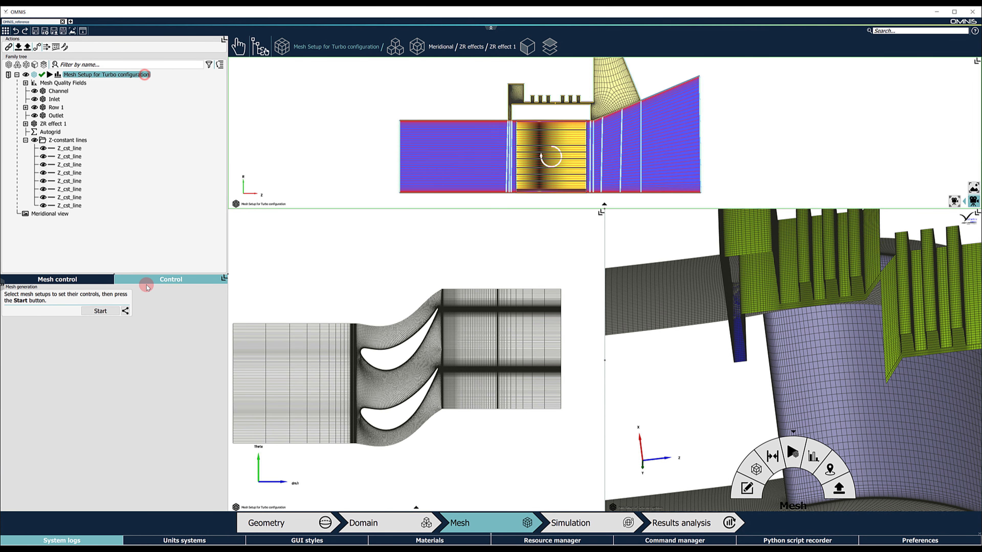
left_click(127, 311)
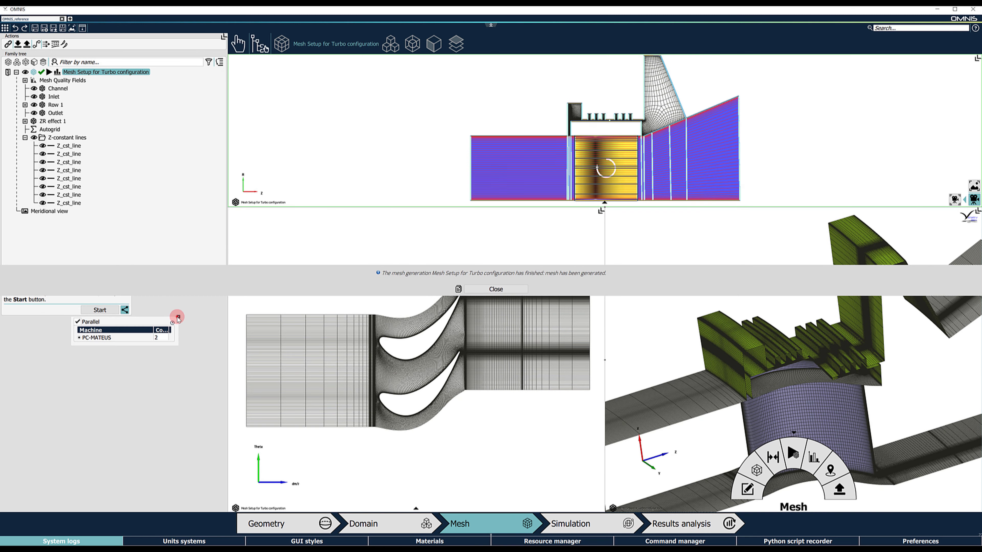
left_click(178, 317)
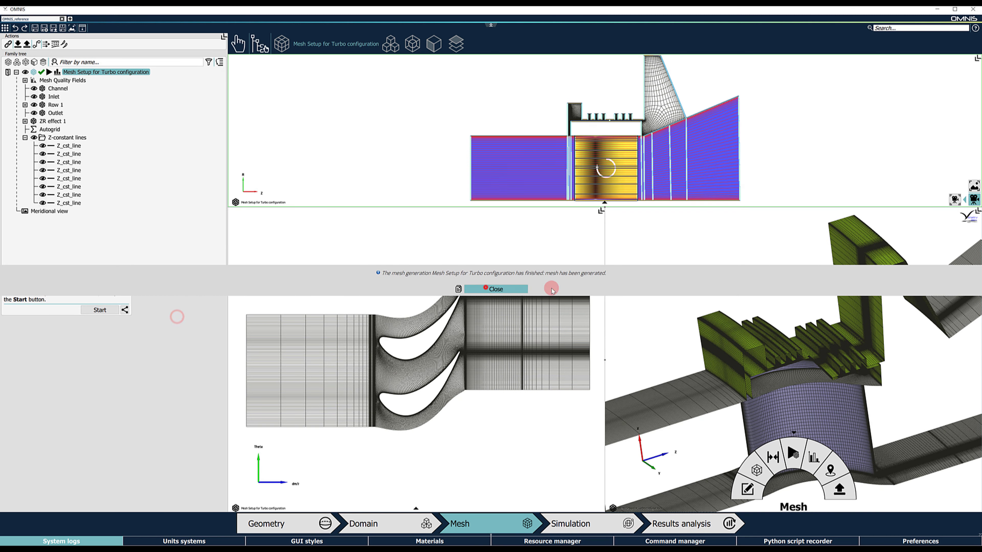
left_click(483, 288)
Show the 3D mesh view full screen and examine the cavity-to-channel connections and the mesh around the seal teeth
left_click(647, 267)
right_click(631, 252)
left_click(650, 273)
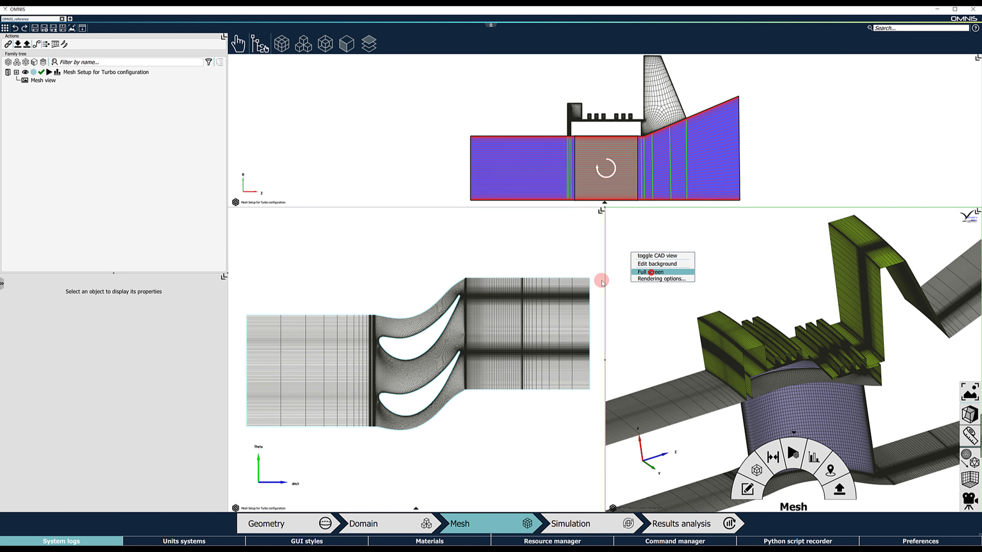
scroll(554, 346, "up", 5)
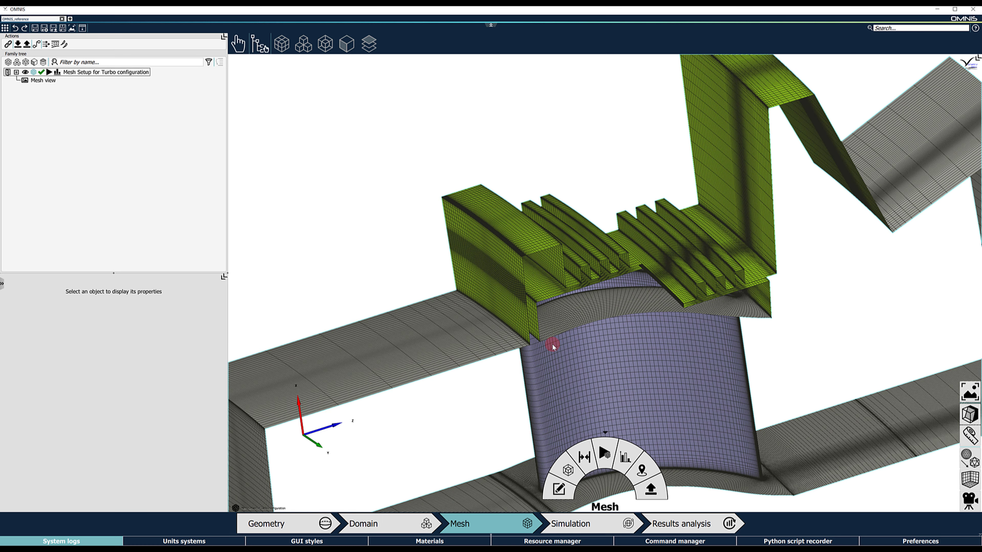
left_click_drag(563, 368, 493, 381)
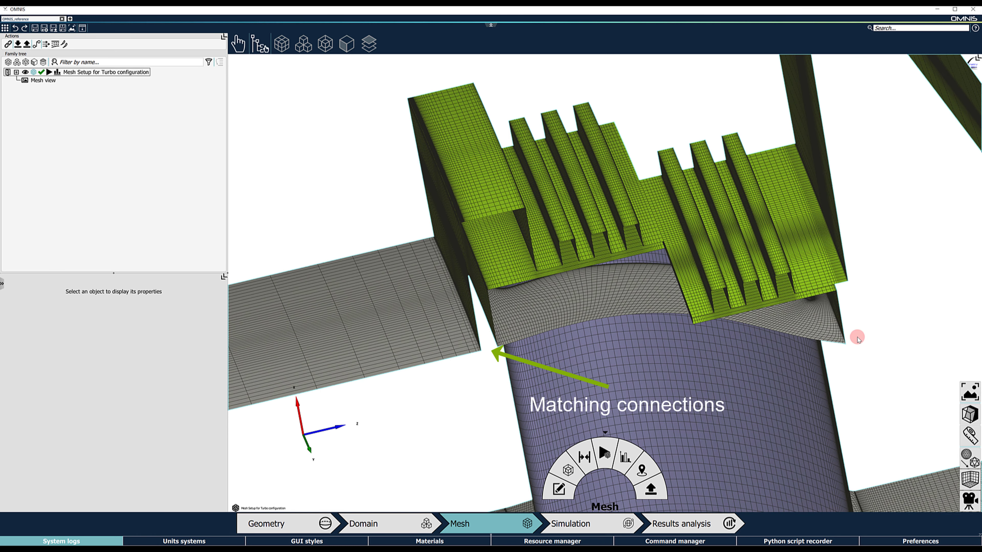
middle_click_drag(858, 339, 764, 338)
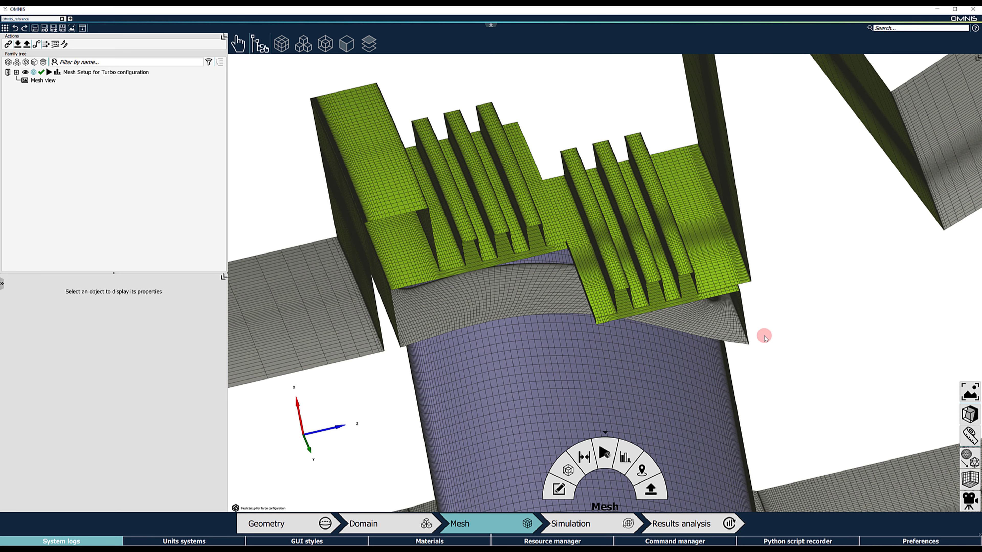
left_click_drag(597, 240, 610, 285)
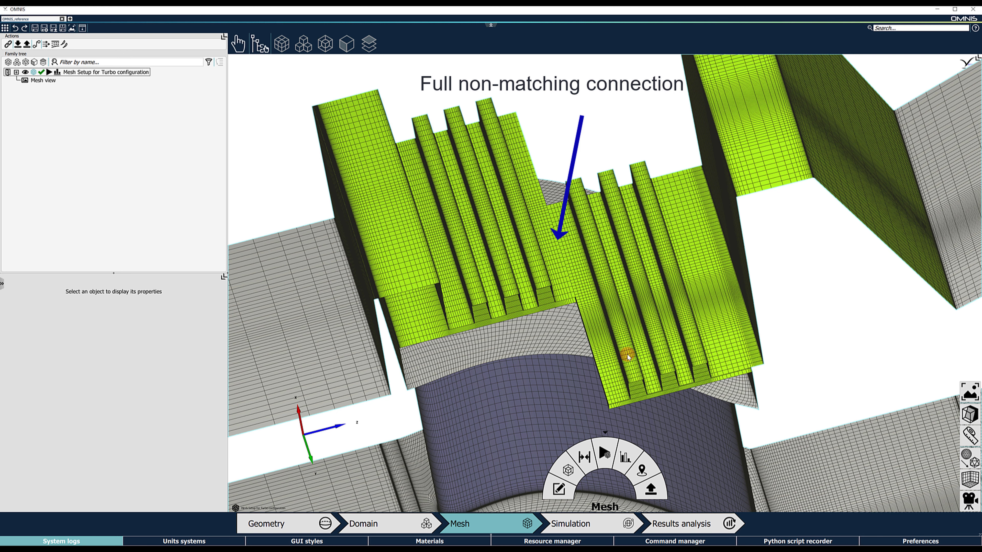
Open the AutoGrid mesh quality statistics, widen the Mesh/Domain column and review the entire mesh and the ZR effect 1 d1 and d2 domains
left_click(629, 448)
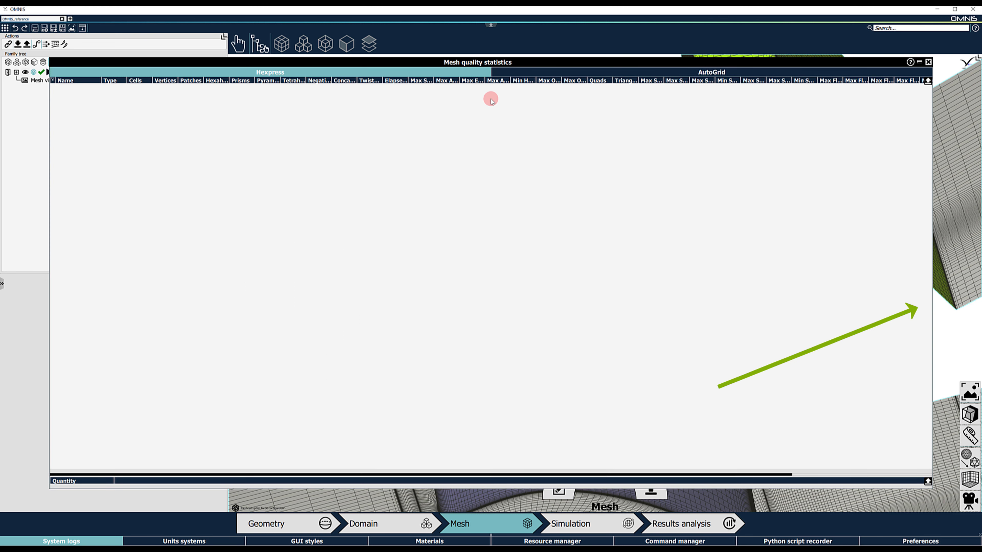
left_click(505, 71)
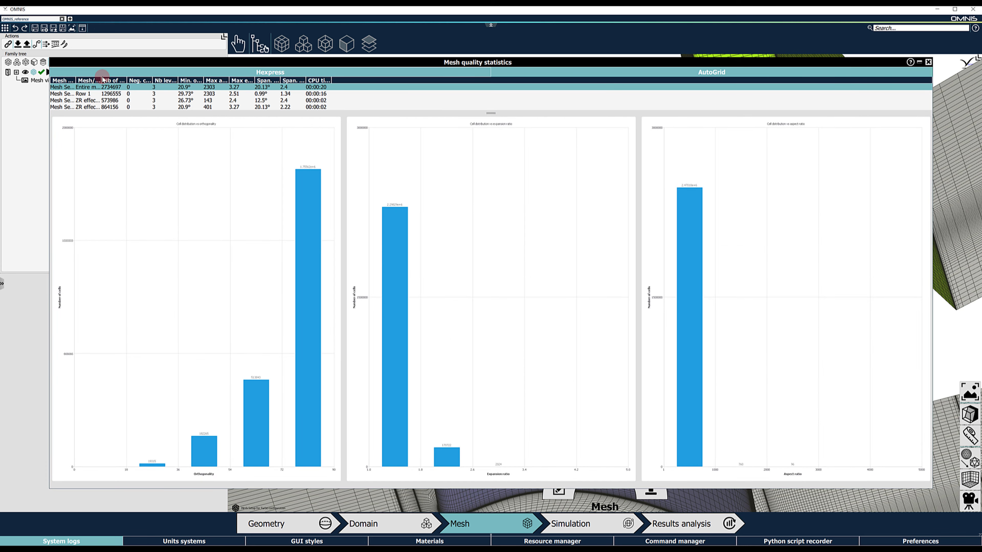
left_click_drag(102, 80, 122, 79)
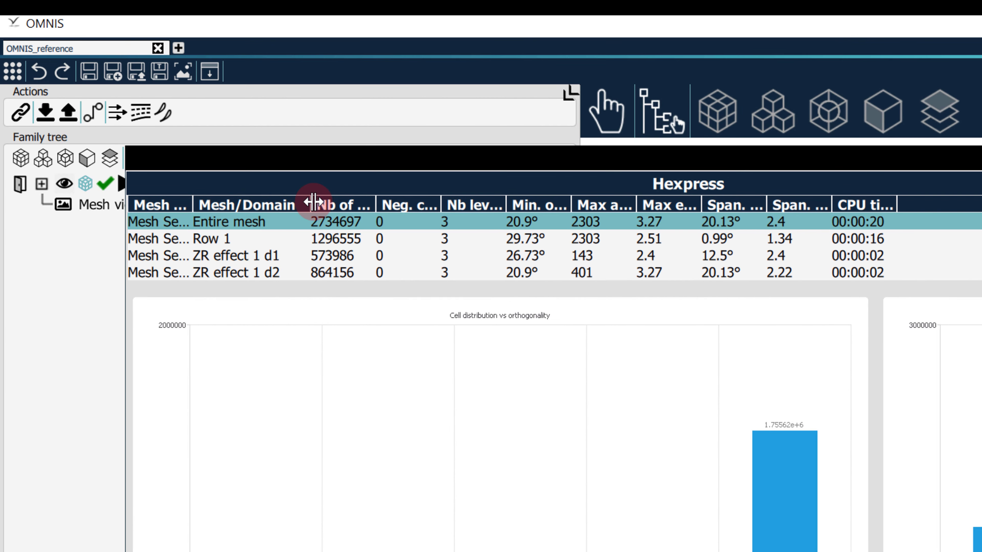
left_click_drag(314, 202, 314, 202)
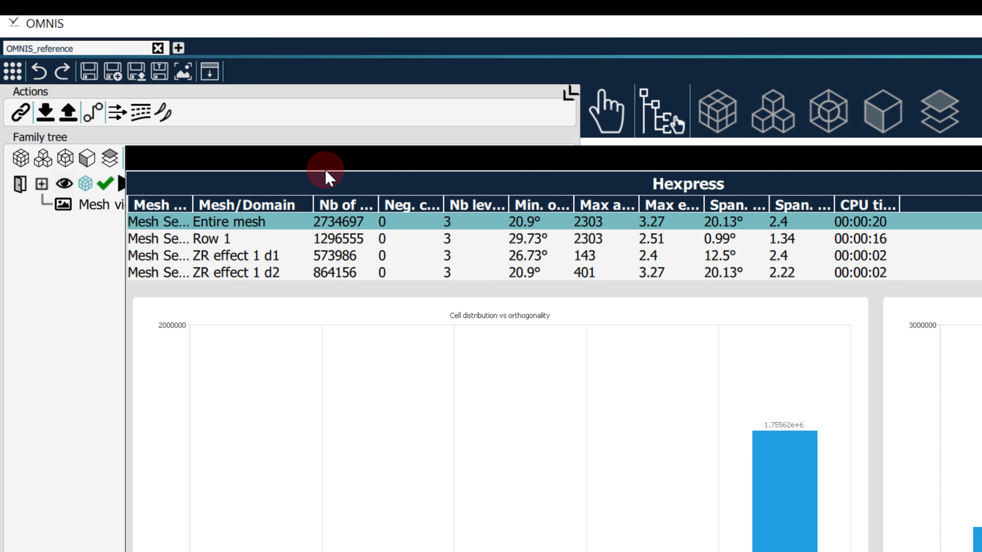
left_click(335, 255)
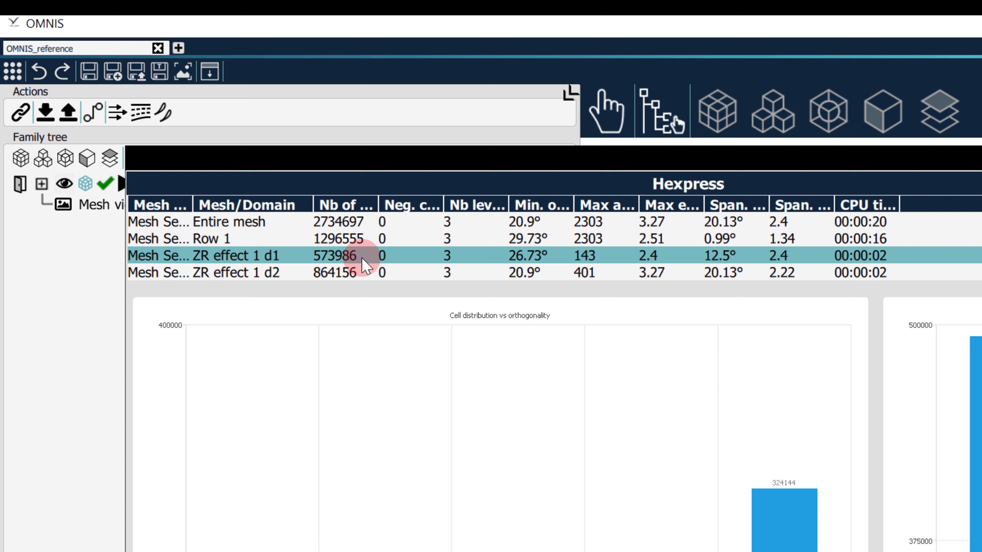
left_click(362, 272)
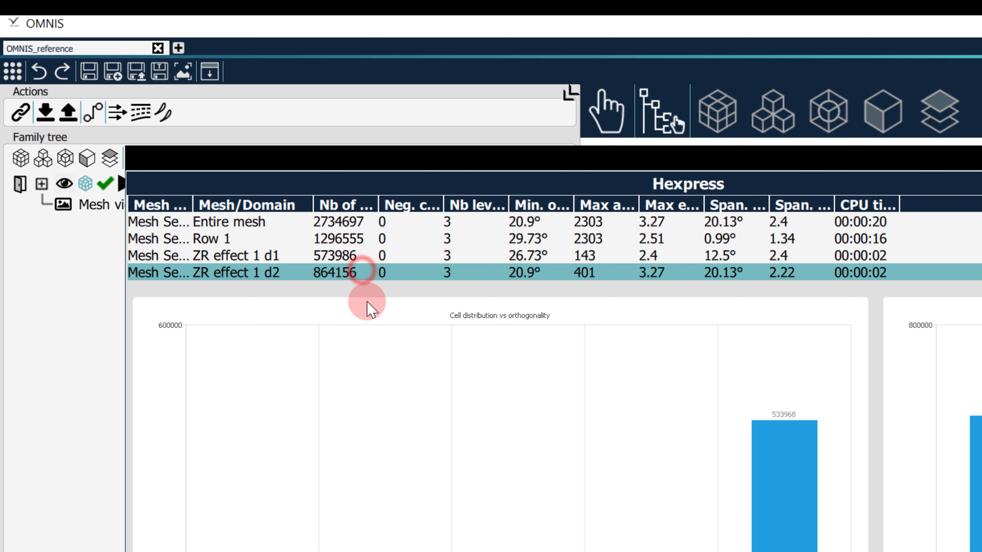